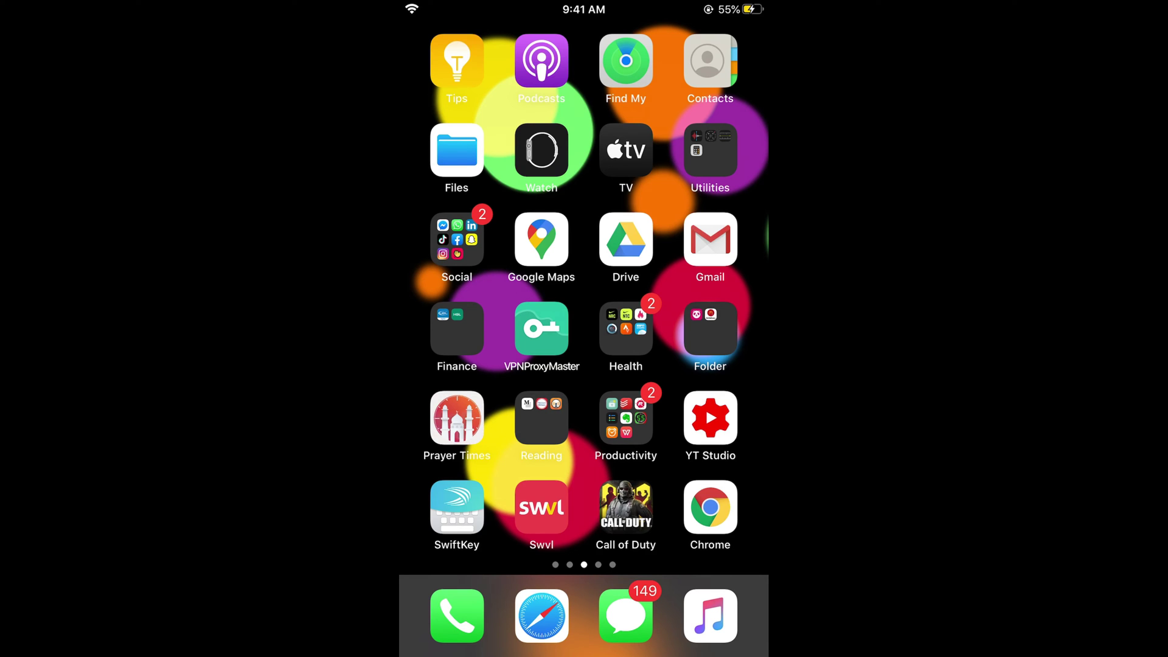
- Swipe left to the home screen page that holds the YouTube app
{"action": "left_click_drag", "start_coordinate": [694, 365], "coordinate": [474, 366]}
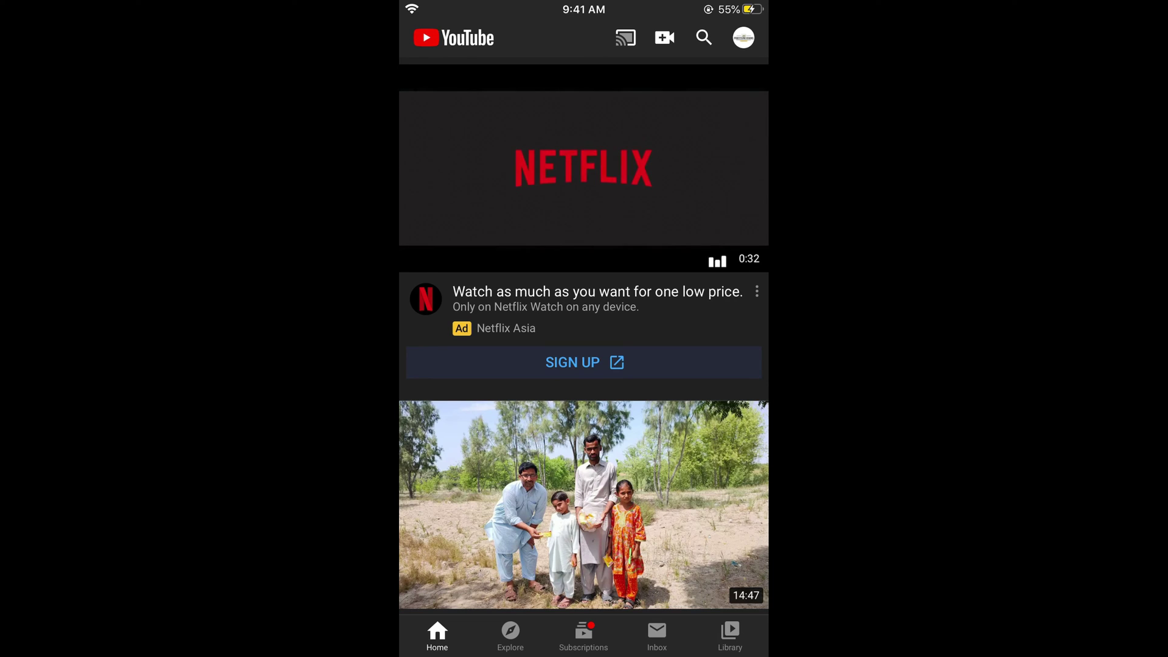
- Open the Account page from the profile avatar in the YouTube header
{"action": "left_click", "coordinate": [744, 38]}
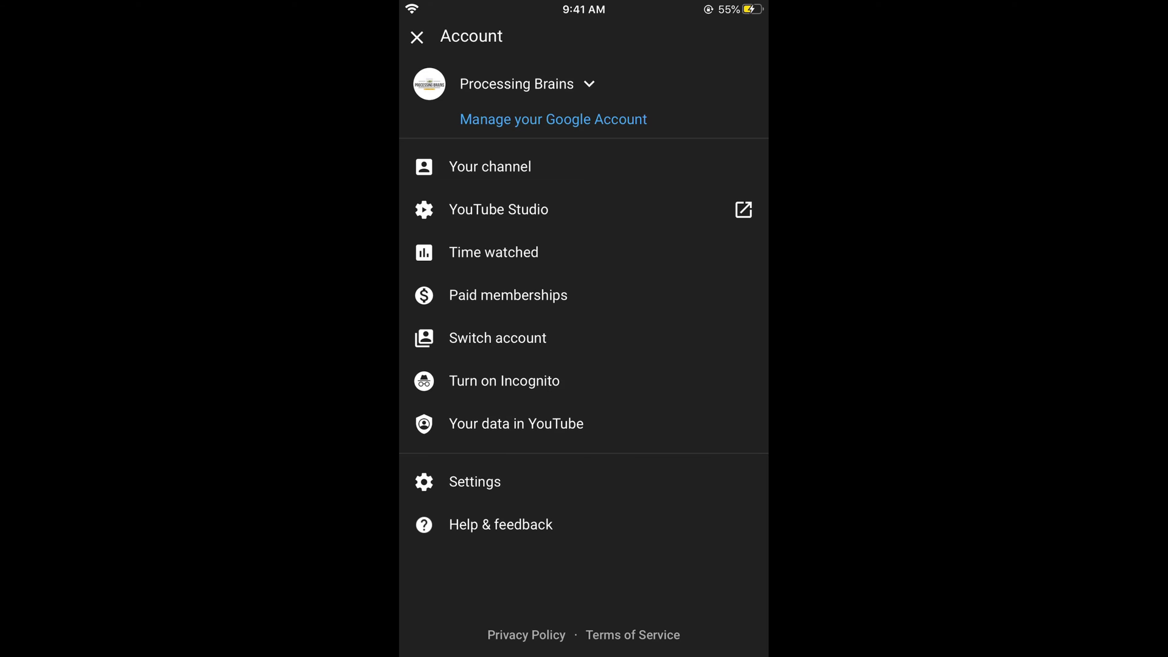
- Open Settings from the Account menu
{"action": "left_click", "coordinate": [475, 481]}
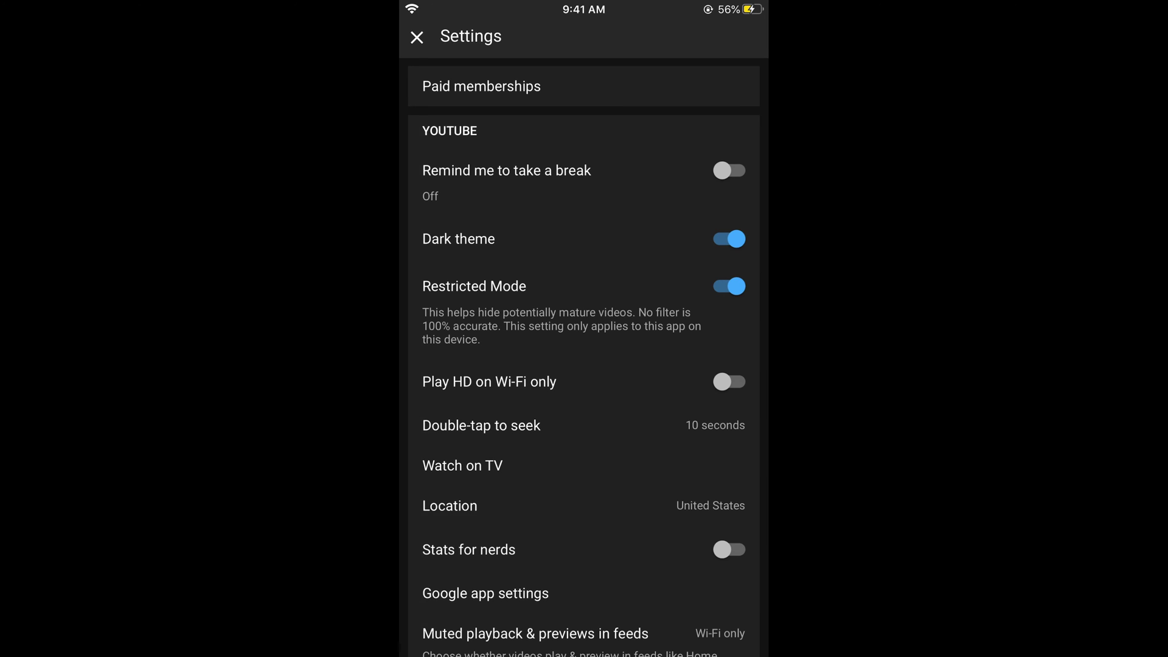
- Switch Restricted Mode off and close Settings to return to the Home feed
{"action": "left_click", "coordinate": [730, 286]}
{"action": "left_click", "coordinate": [418, 36]}
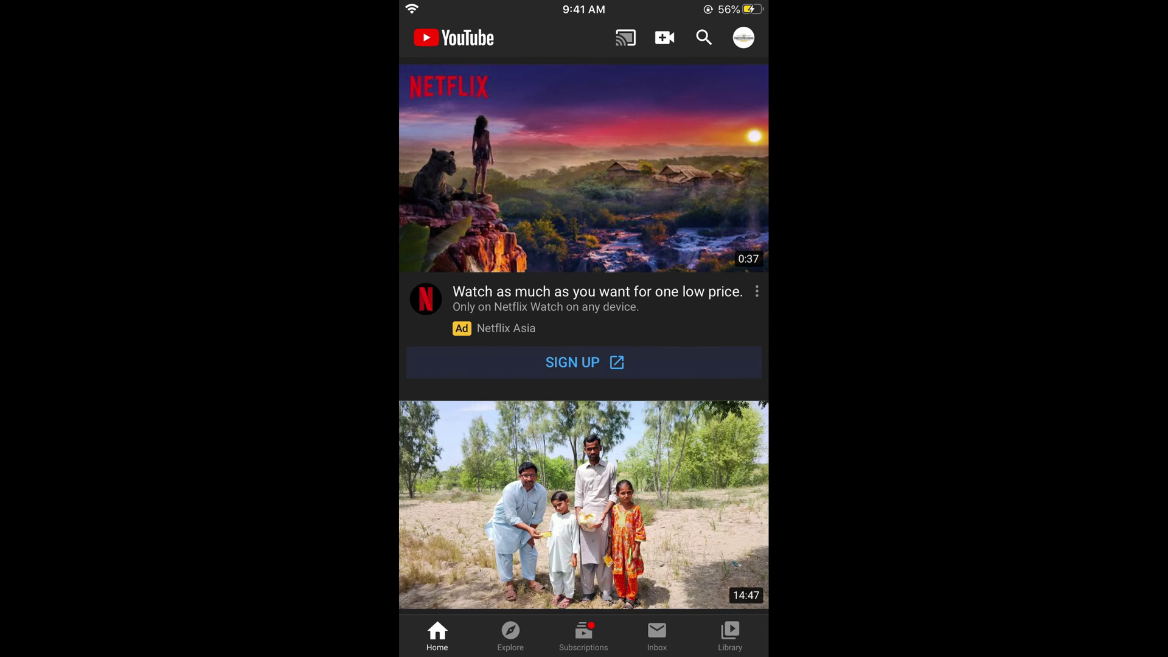